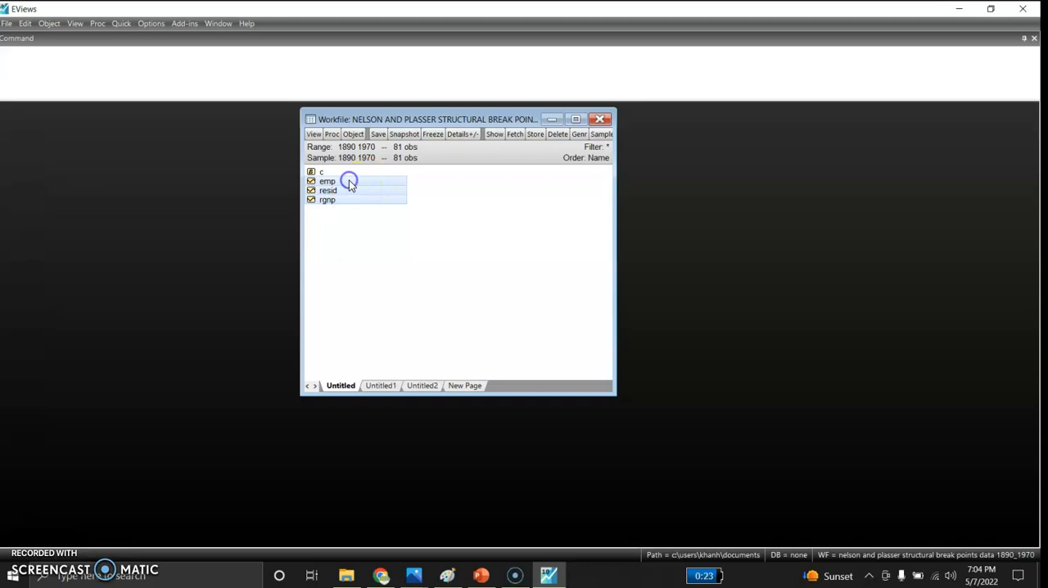
Open the emp and rgnp series together as a group to view their data
left_click(428, 185)
left_click(350, 183)
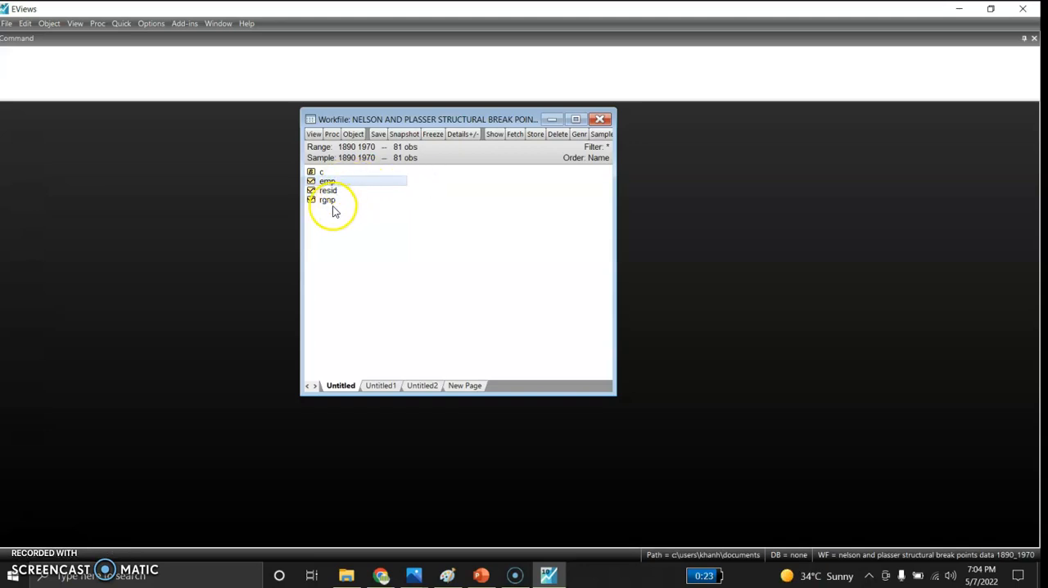
left_click(330, 200, "ctrl")
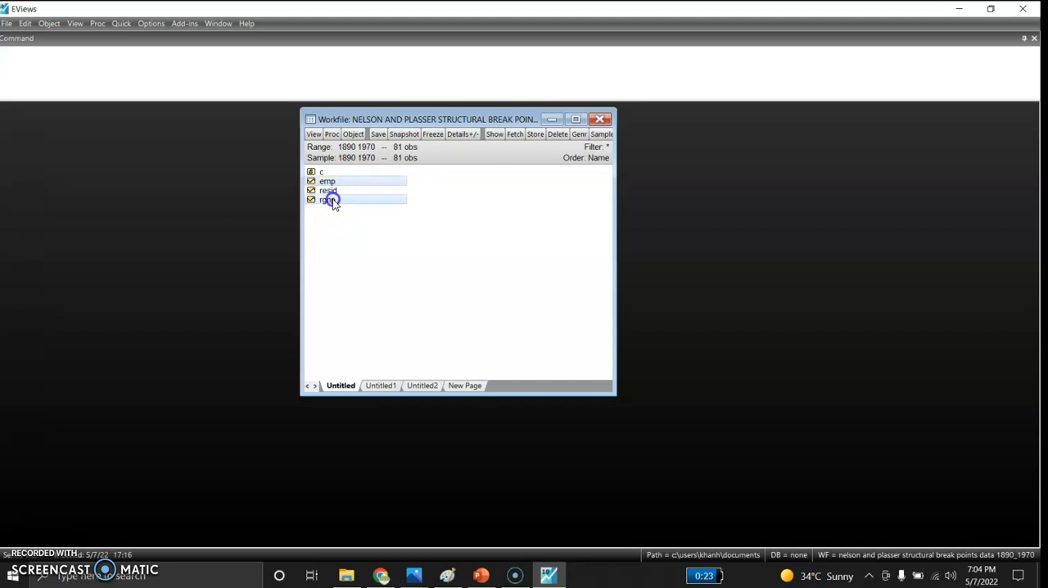
right_click(379, 185)
mouse_move(404, 188)
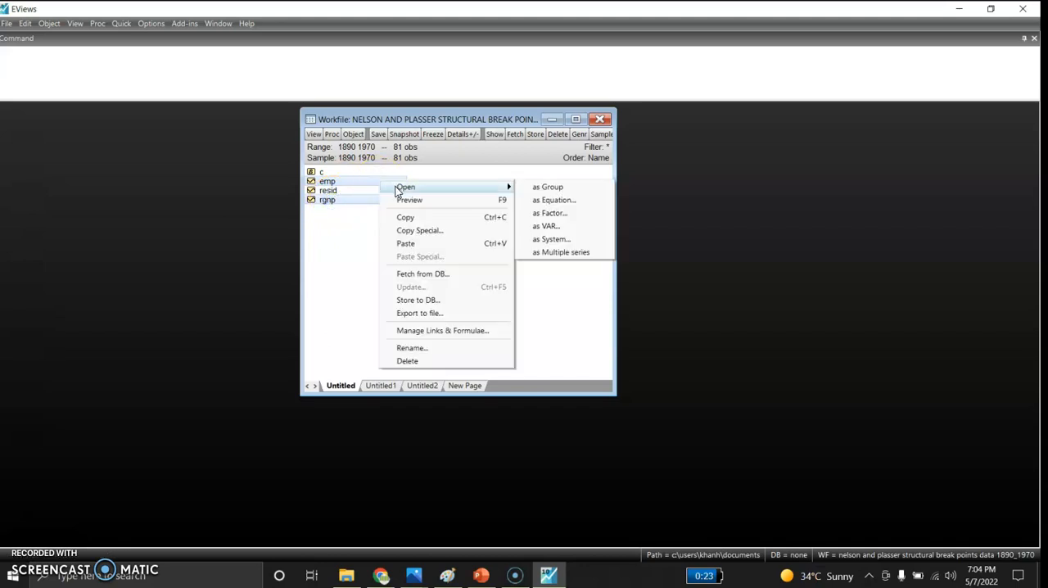
left_click(529, 186)
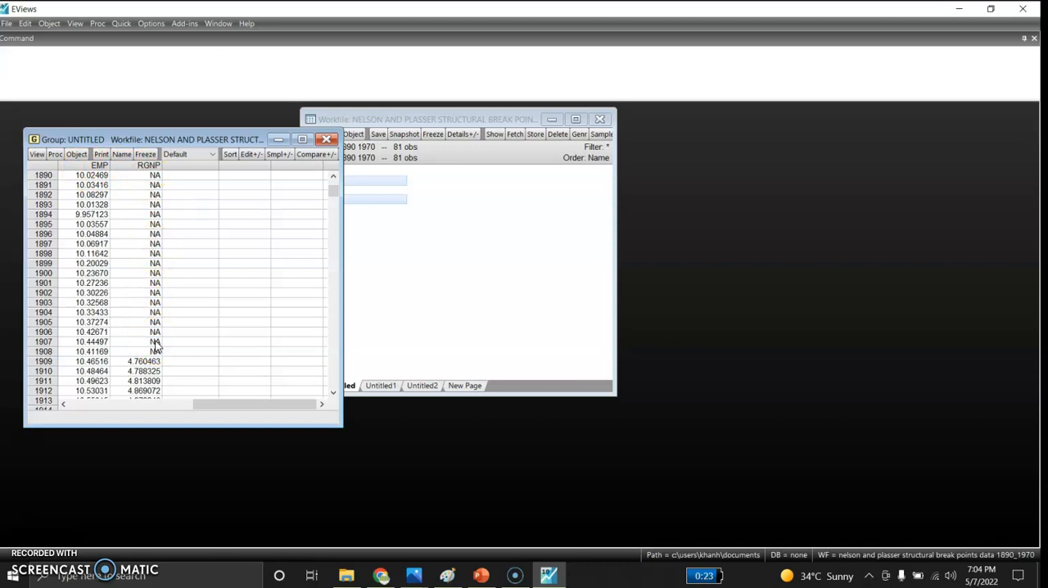
Close the untitled group of emp and rgnp, deleting it, and clear the series selection in the workfile
left_click(325, 141)
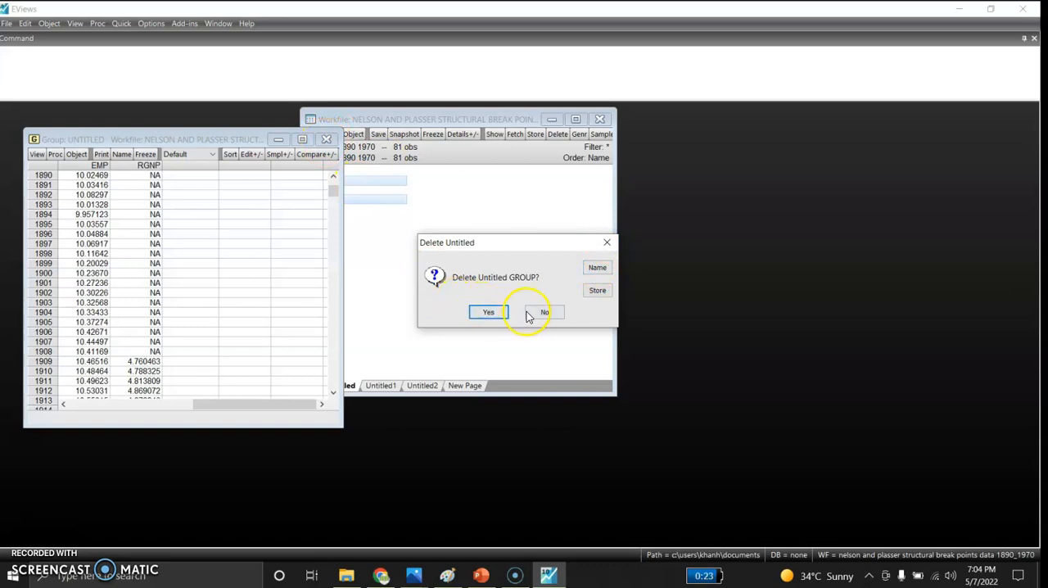
left_click(489, 313)
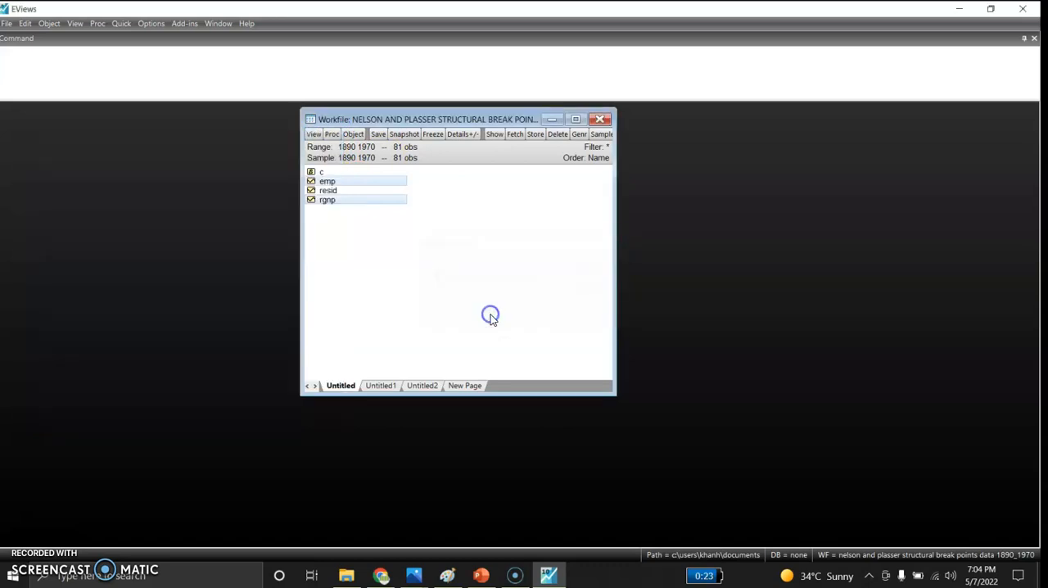
left_click(415, 235)
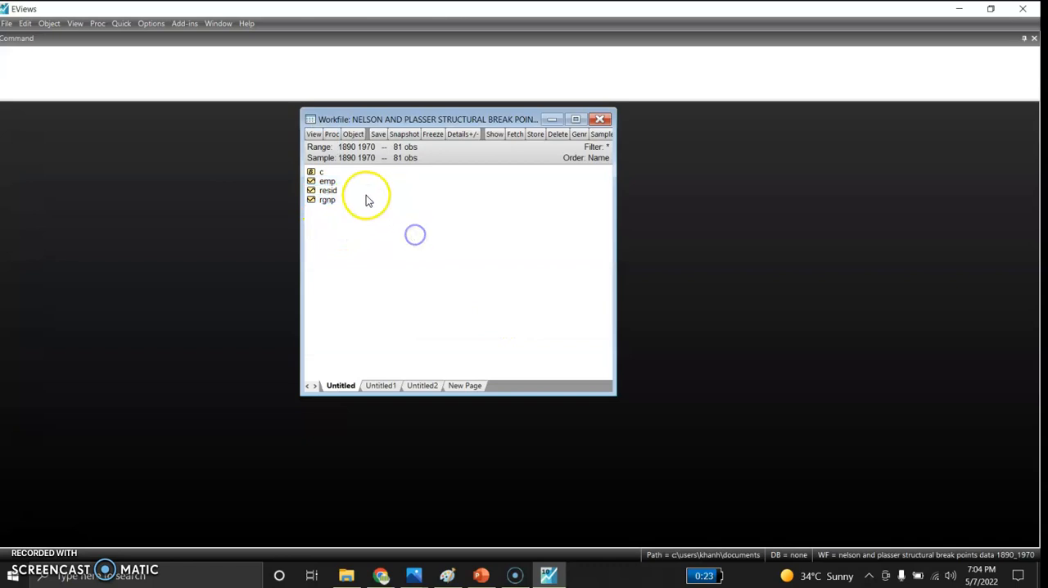
Set the sample to 1909 1970 with smpl and display the logged series with show log(rgnp)
left_click(333, 202)
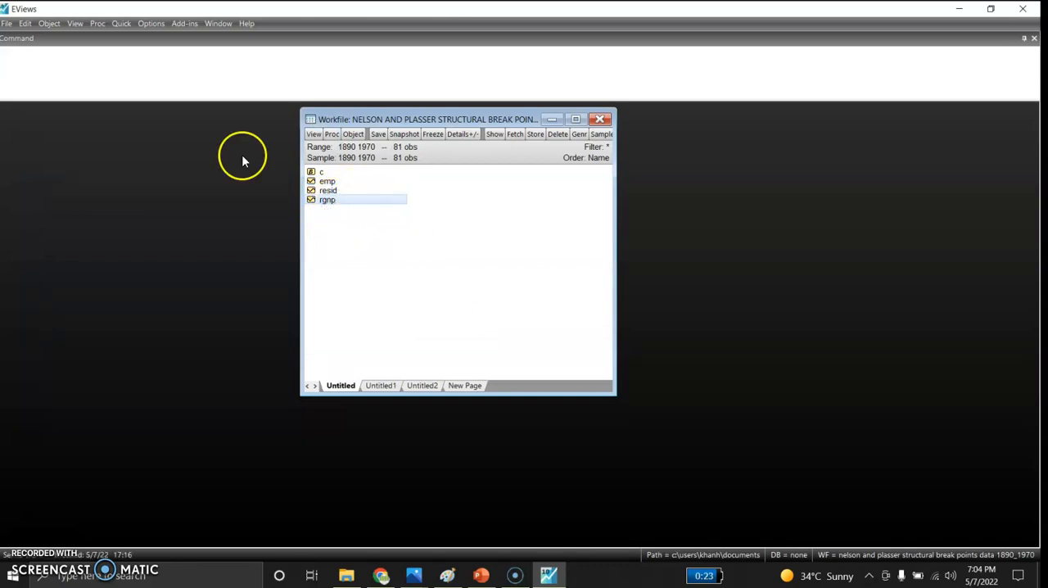
left_click(139, 76)
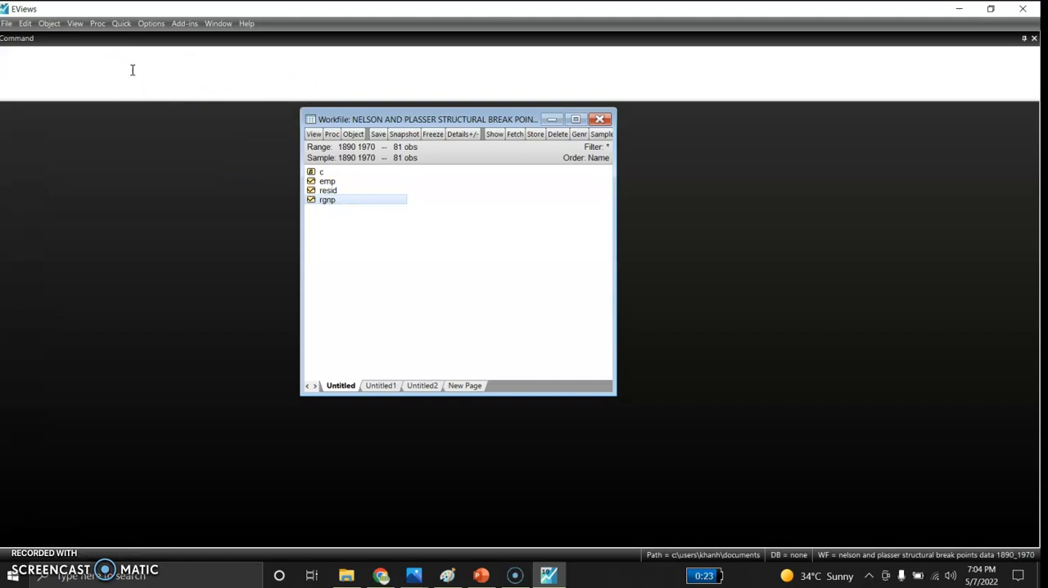
type("smp")
key("Return")
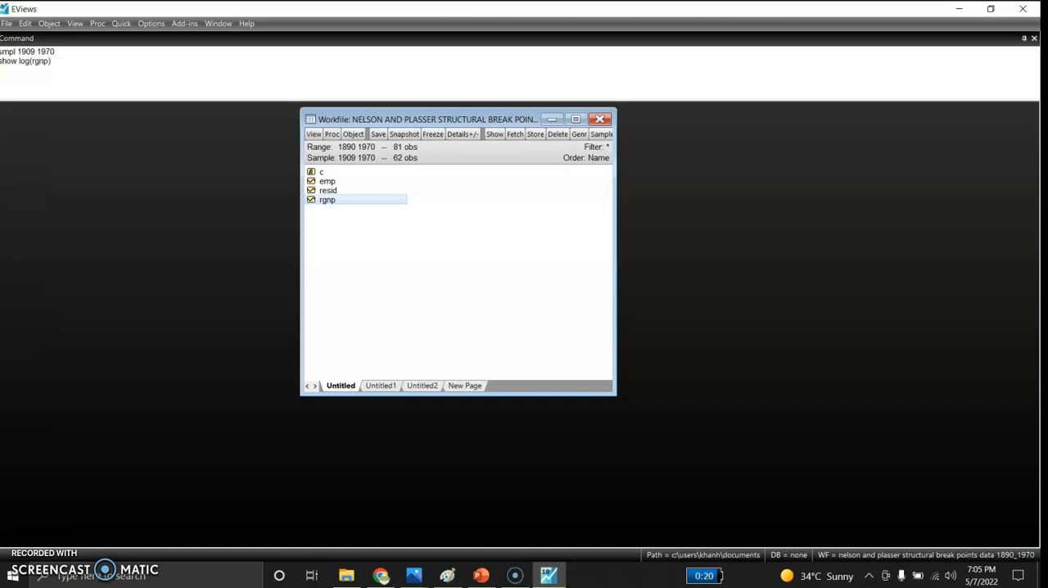
key("Return")
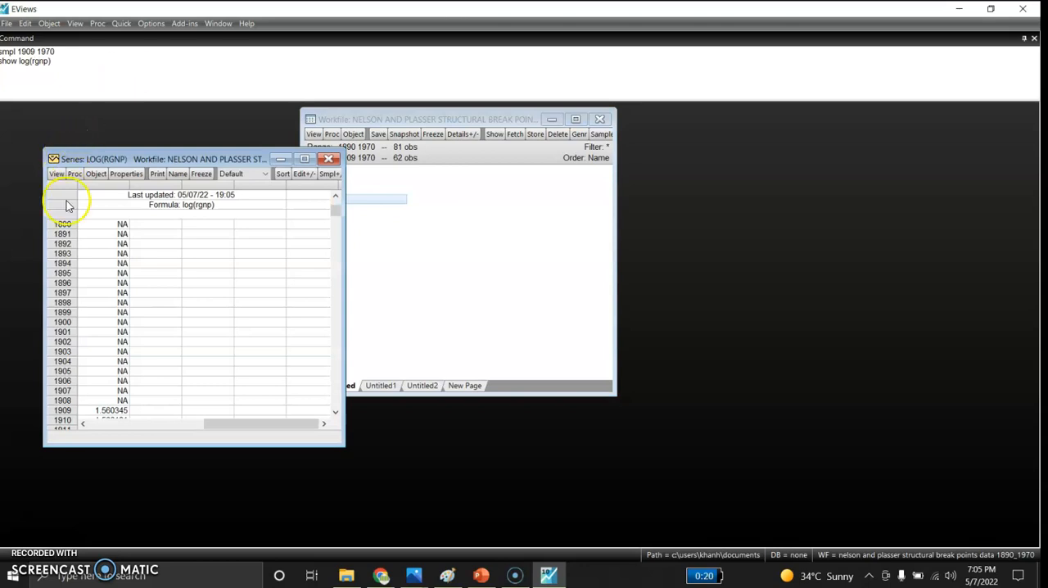
Start a Breakpoint Unit Root Test on log(rgnp) with Trend and intercept as the basic trend specification
left_click(56, 175)
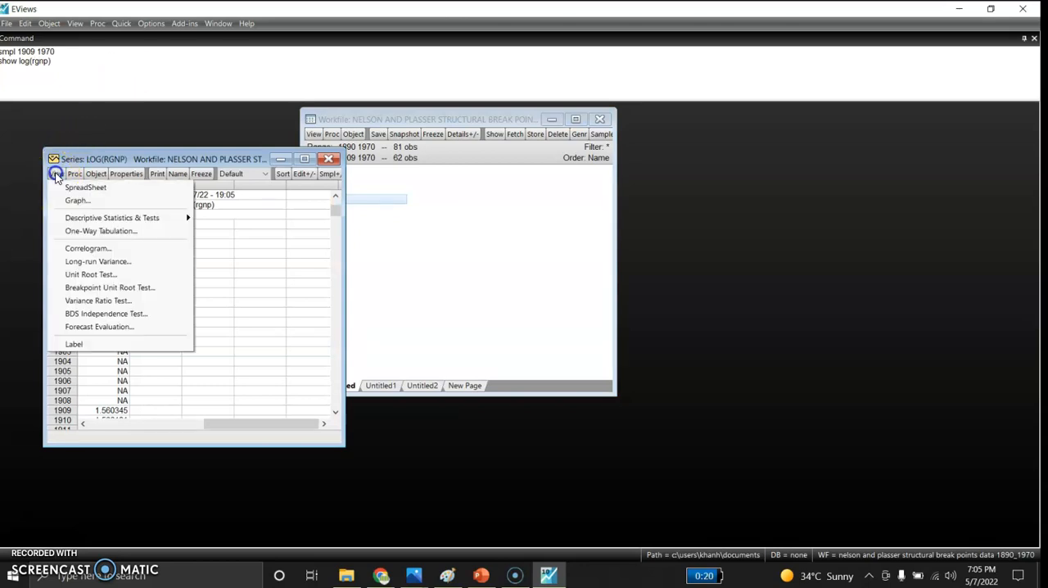
left_click(86, 288)
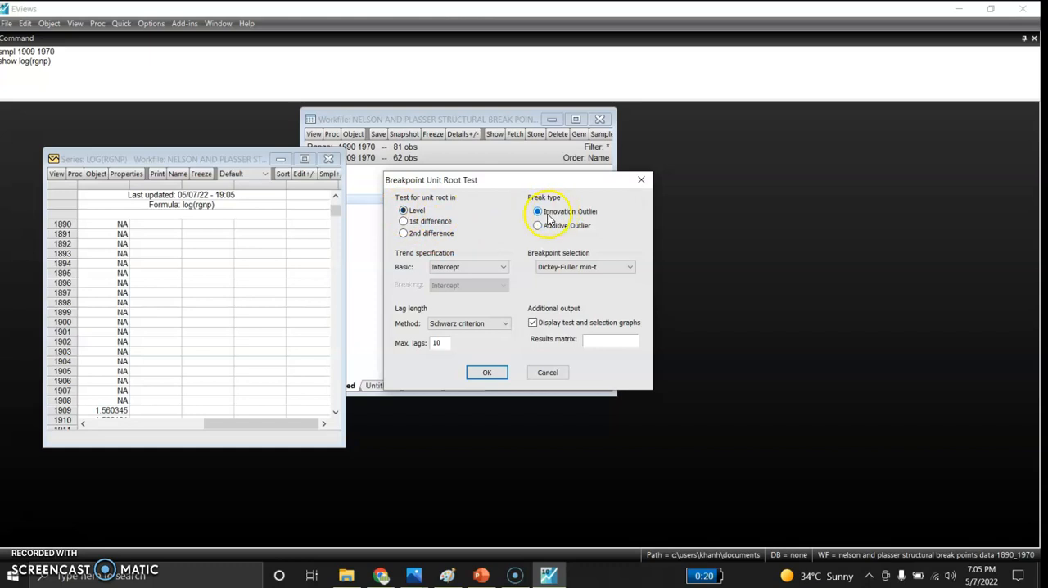
left_click(501, 270)
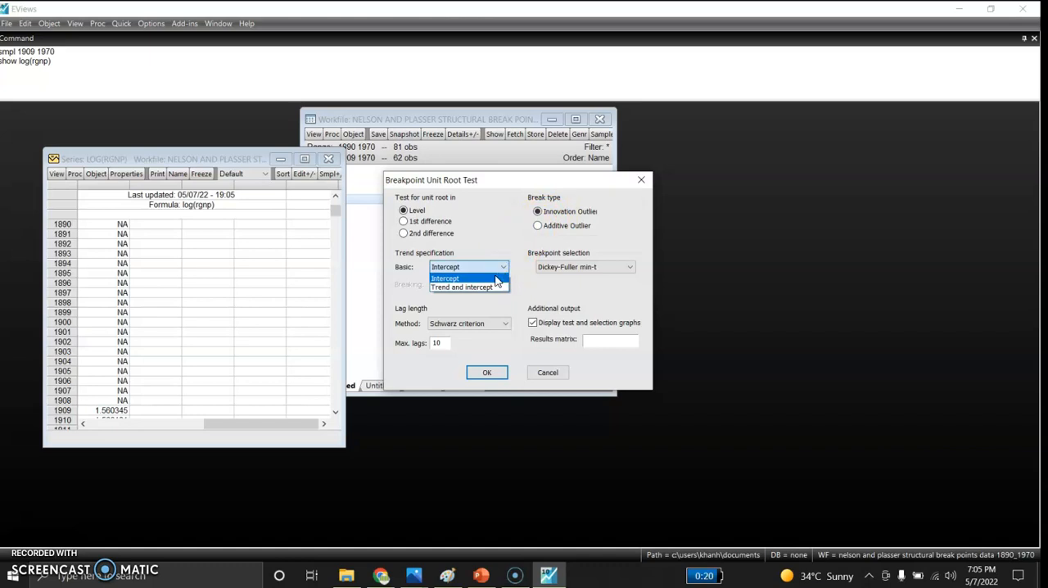
left_click(486, 287)
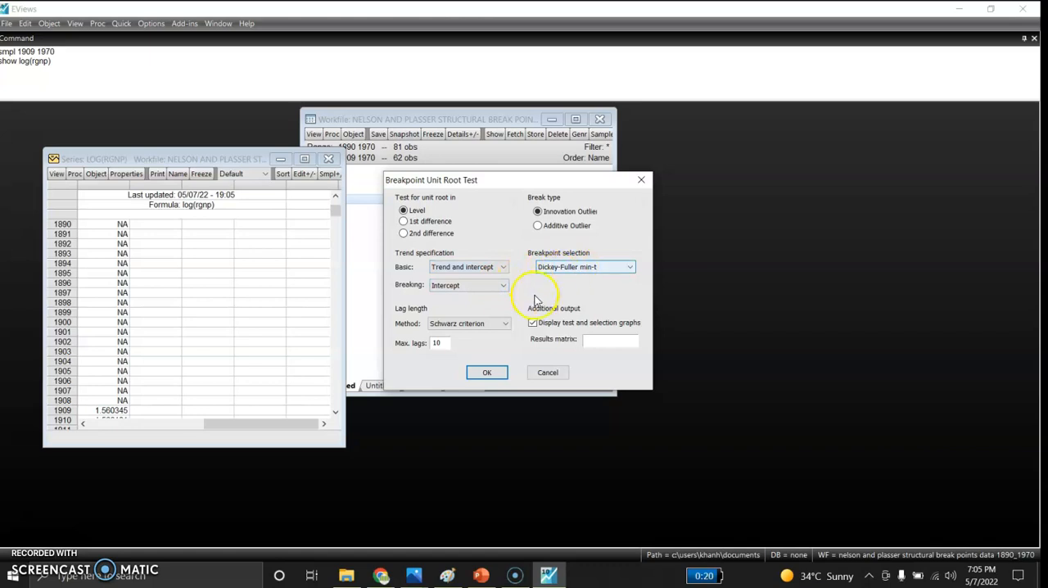
Set the lag length method to F-statistic and the breakpoint selection to Intercept break min-t, and run the test
left_click(494, 324)
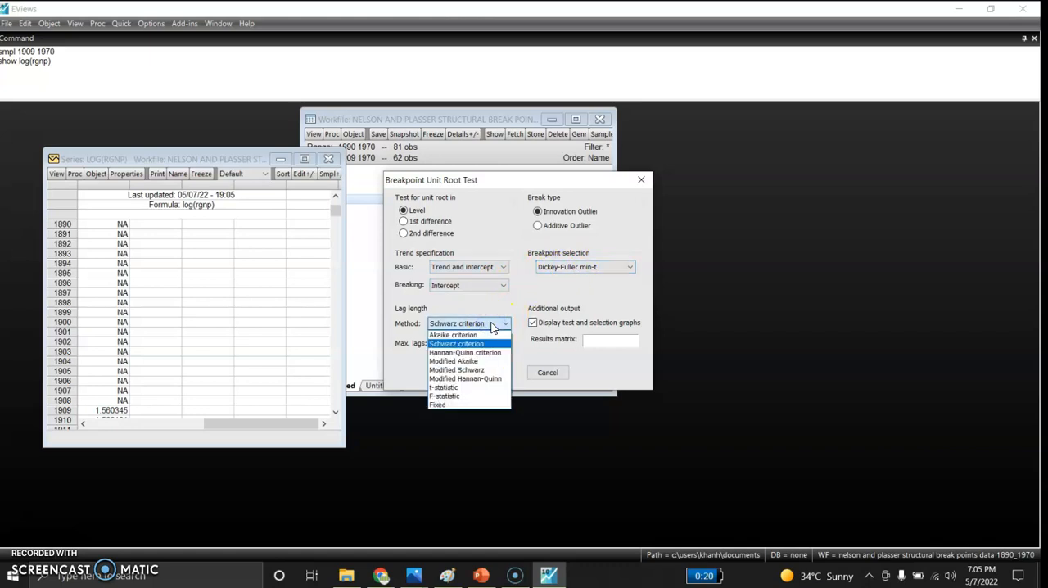
left_click(469, 397)
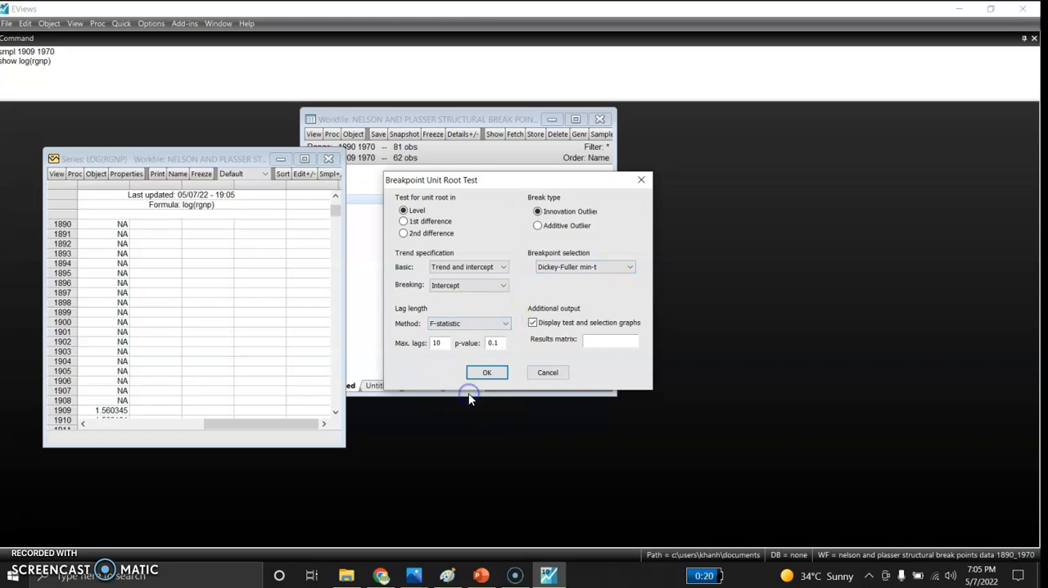
left_click(609, 272)
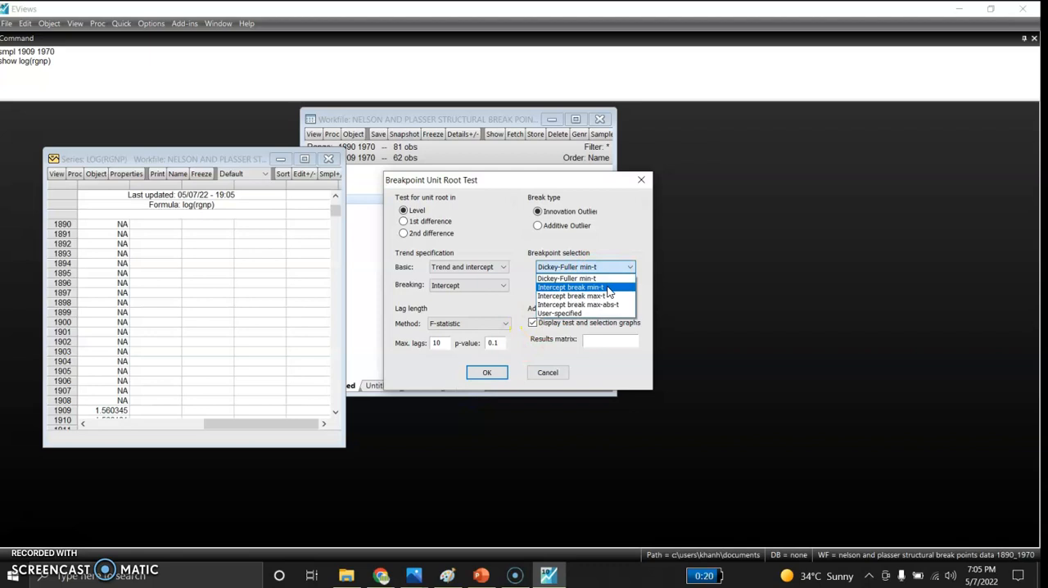
left_click(607, 287)
left_click(482, 375)
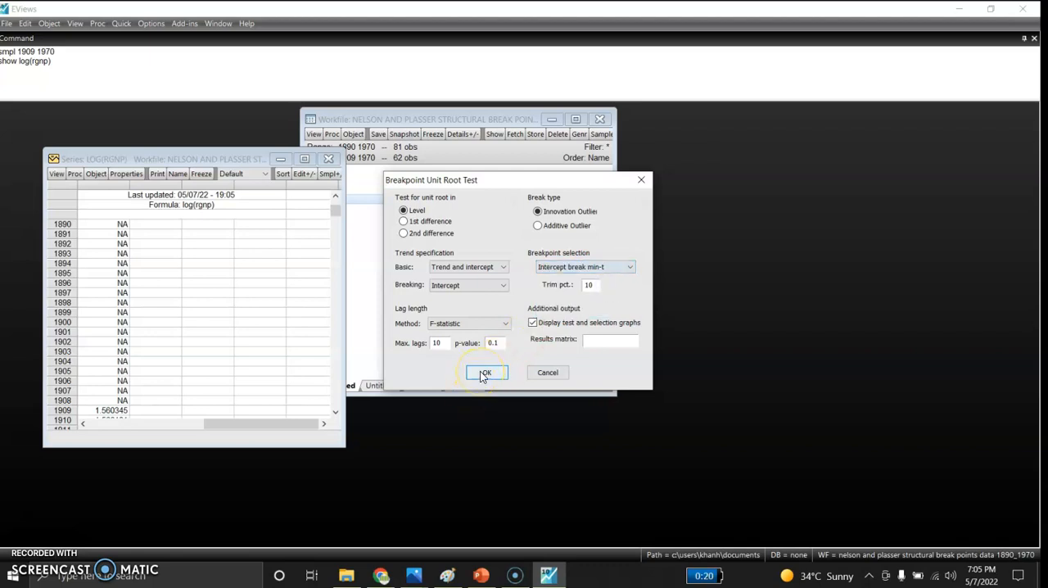
Widen and reposition the LOG(RGNP) window to read the unit root test results
left_click(335, 200)
left_click_drag(343, 207, 536, 197)
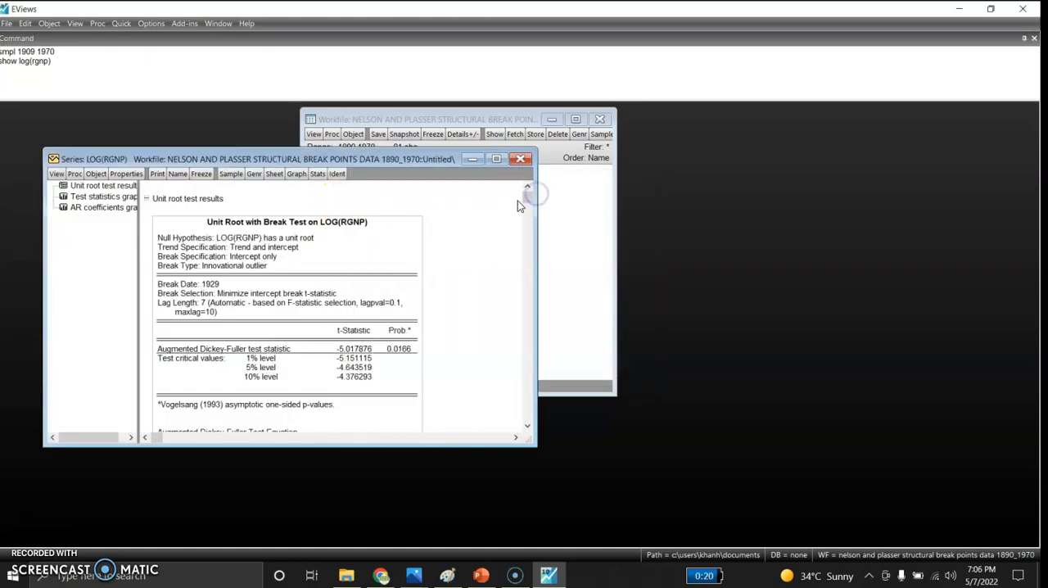
left_click_drag(331, 160, 357, 123)
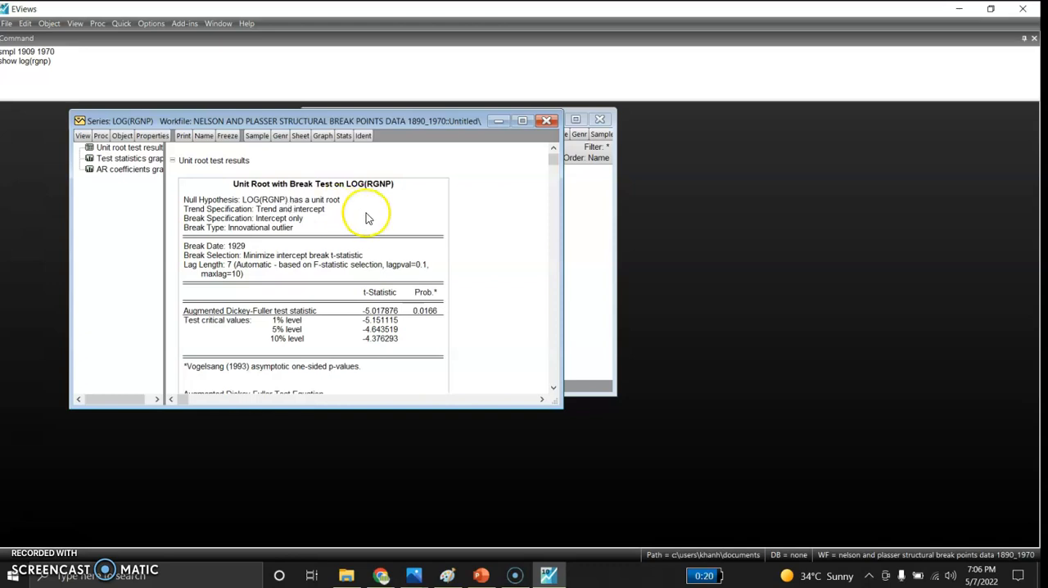
Examine the test statistics and AR coefficients graphs and the LOG(RGNP) test results in a maximized window, then minimize it
left_click(115, 159)
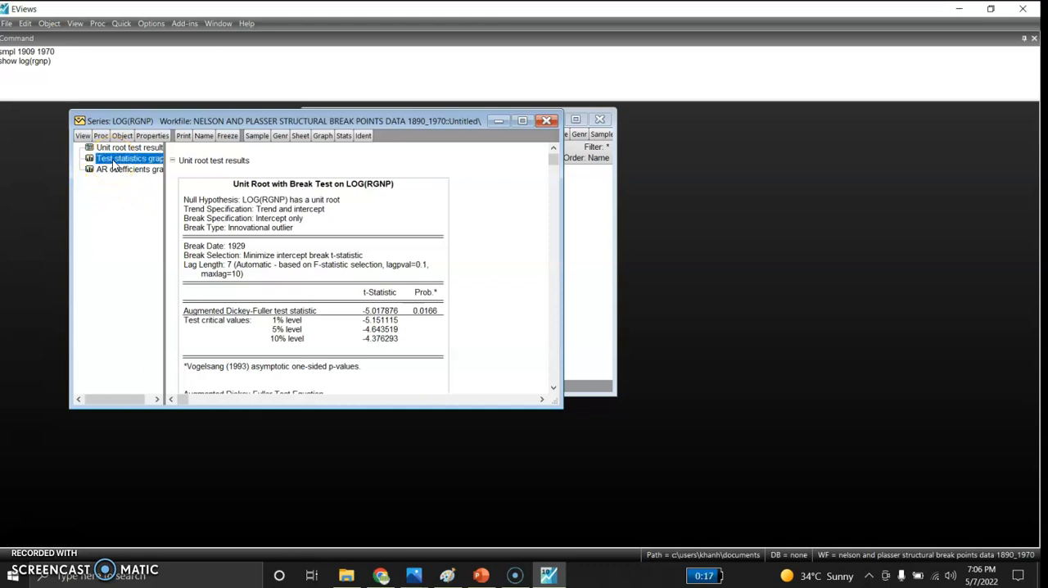
left_click(522, 121)
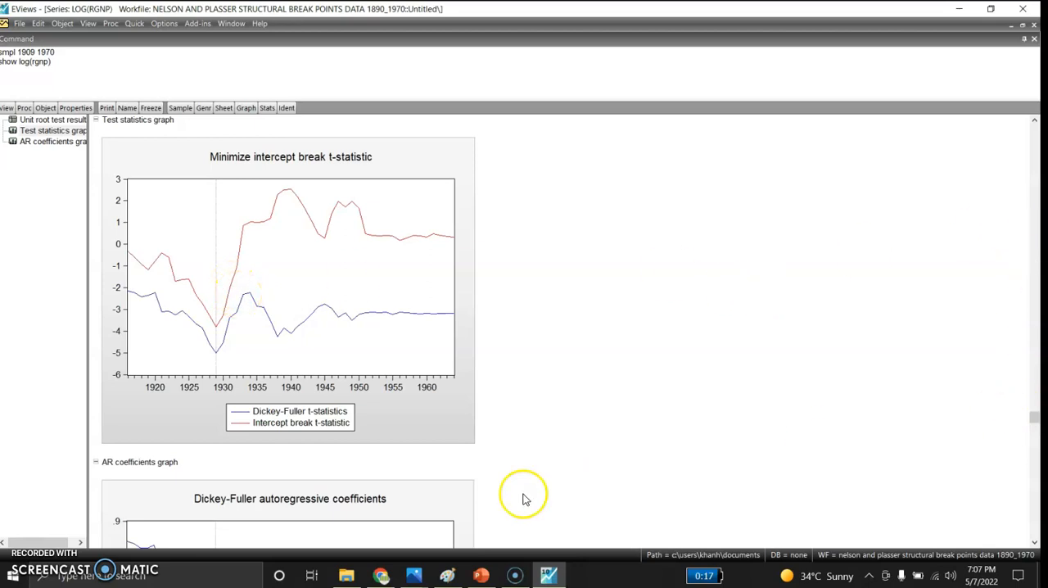
scroll(563, 495, "down", 1)
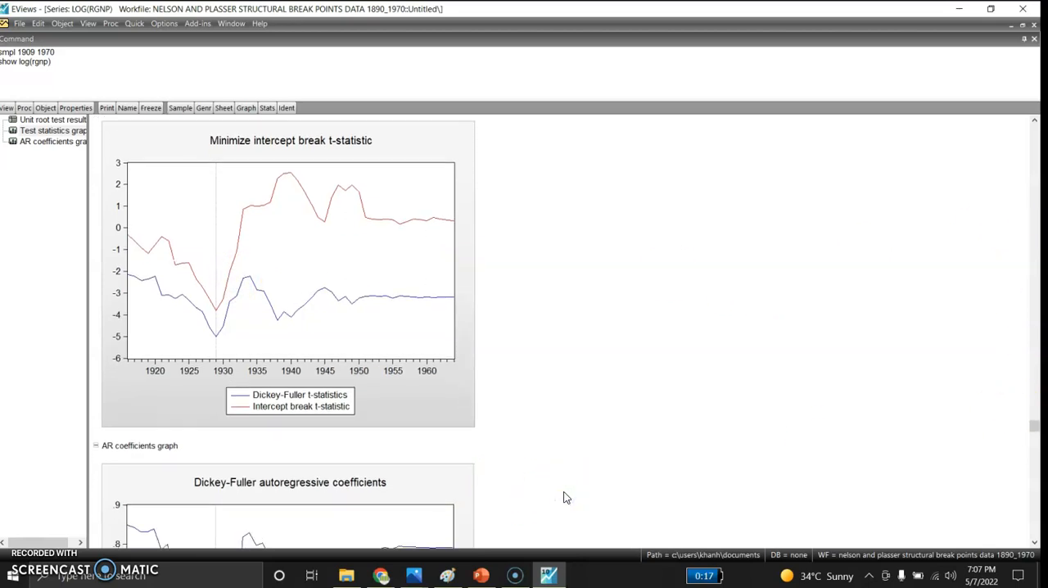
scroll(563, 497, "down", 5)
scroll(563, 497, "down", 2)
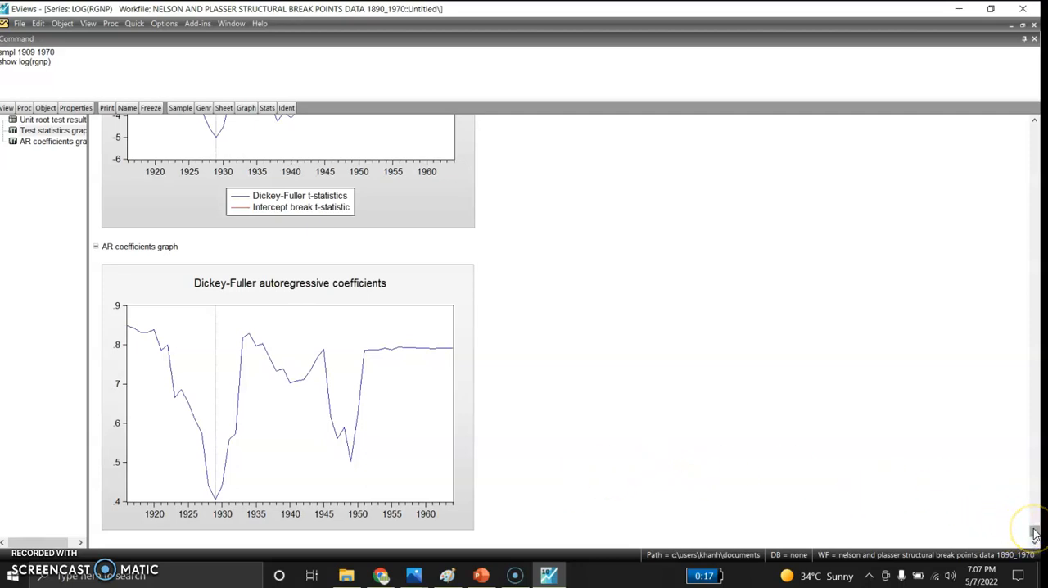
left_click_drag(1033, 534, 1009, 110)
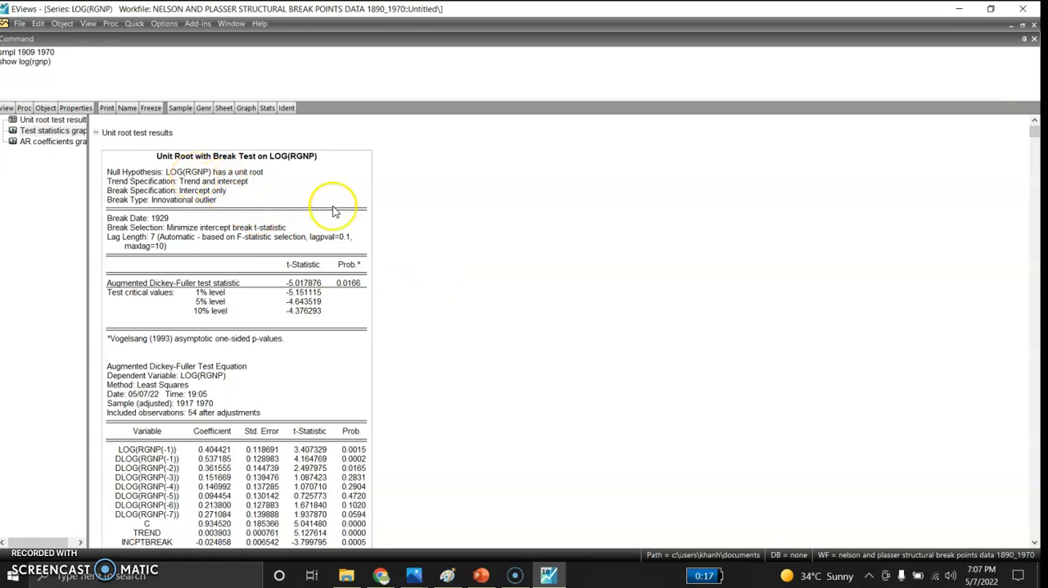
left_click(1010, 27)
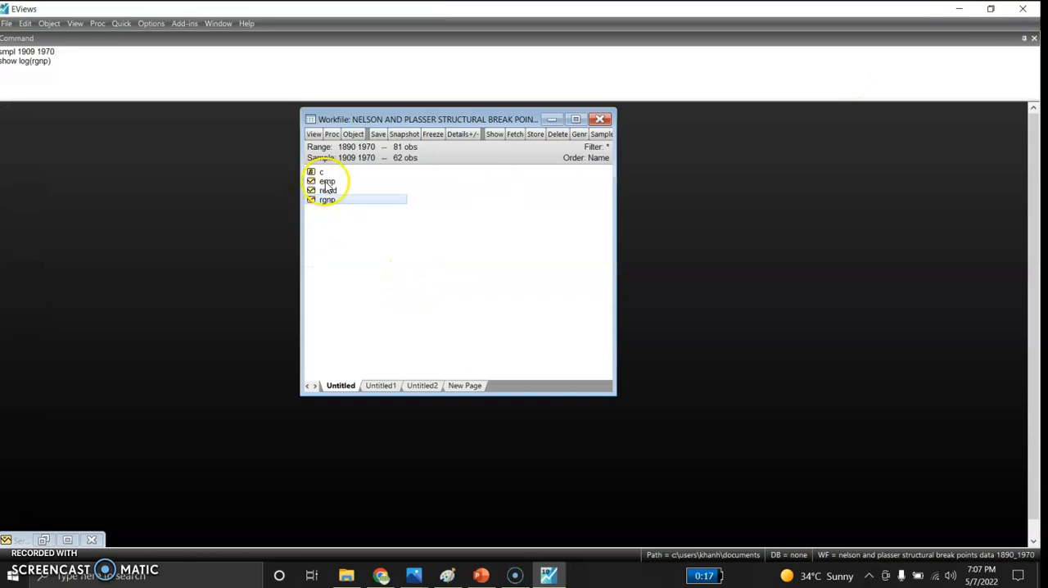
Display the logged employment series with the command show log(emp)
left_click(5, 74)
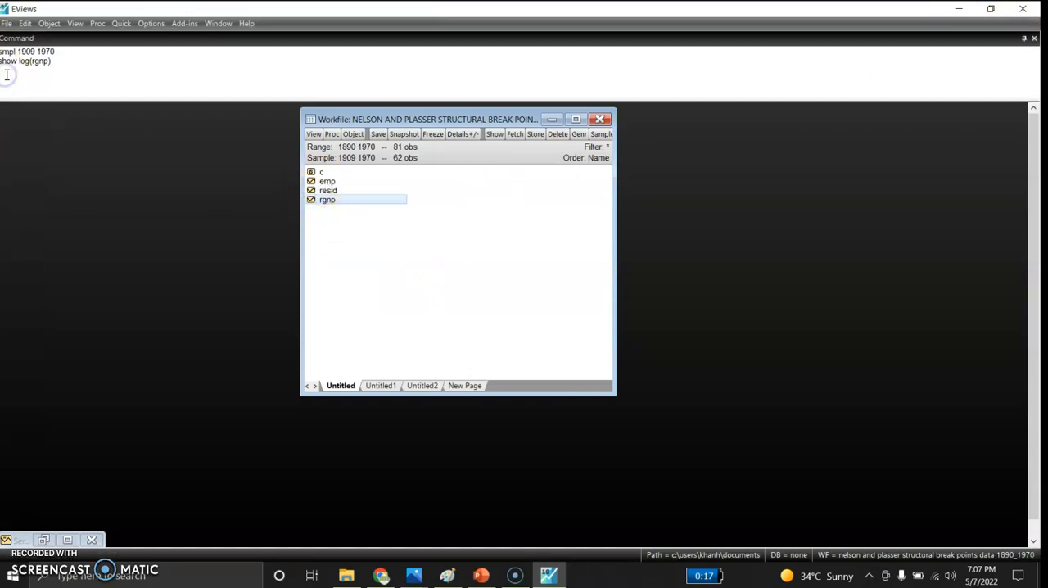
type("show log(emp")
key("Return")
left_click(95, 233)
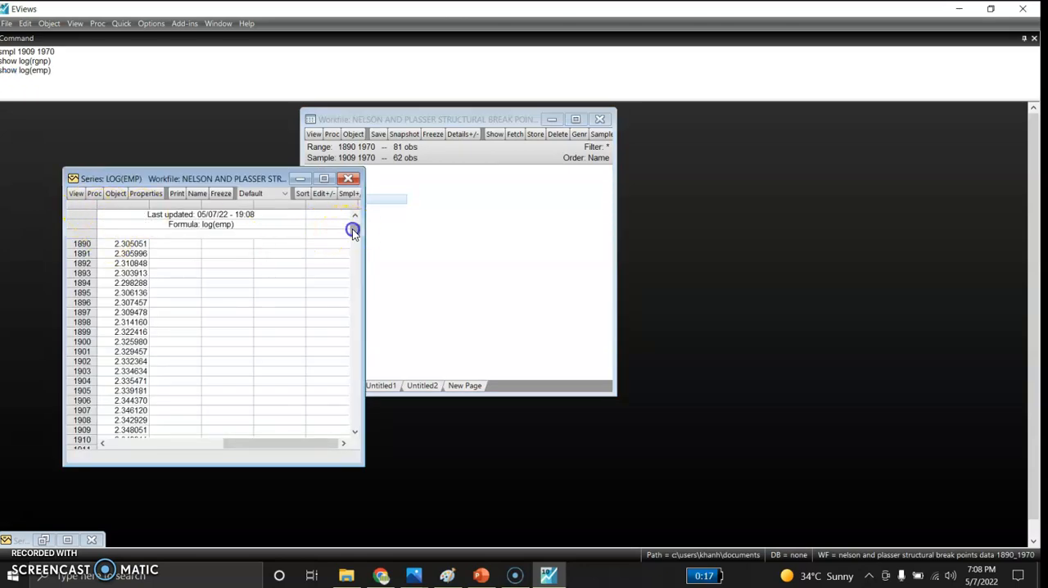
mouse_move(352, 228)
left_mouse_down()
mouse_move(348, 438)
mouse_move(352, 225)
left_mouse_up()
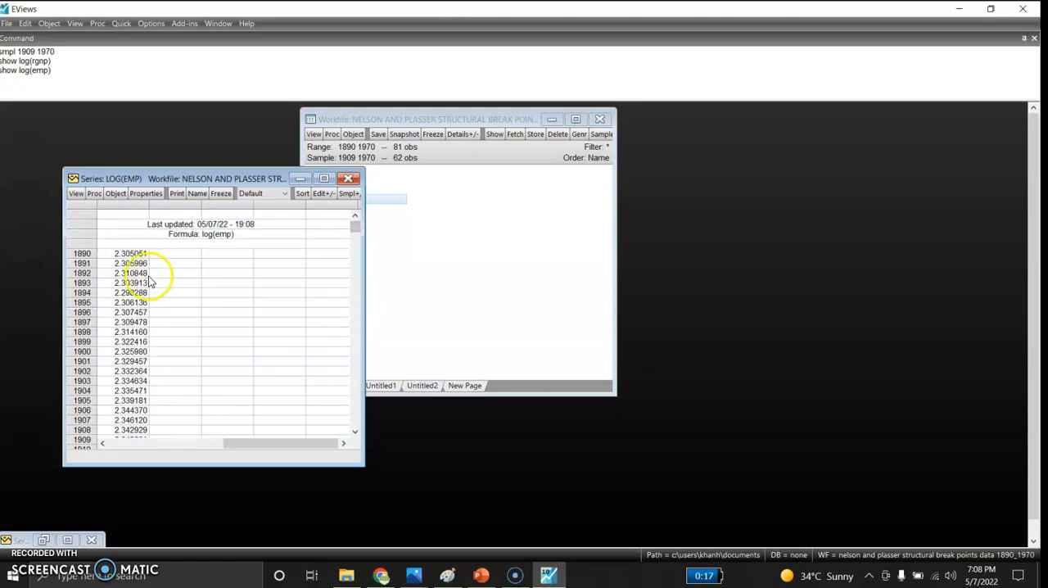
Start a Breakpoint Unit Root Test on the LOG(EMP) series and set the basic trend specification to Trend and intercept
left_click(76, 193)
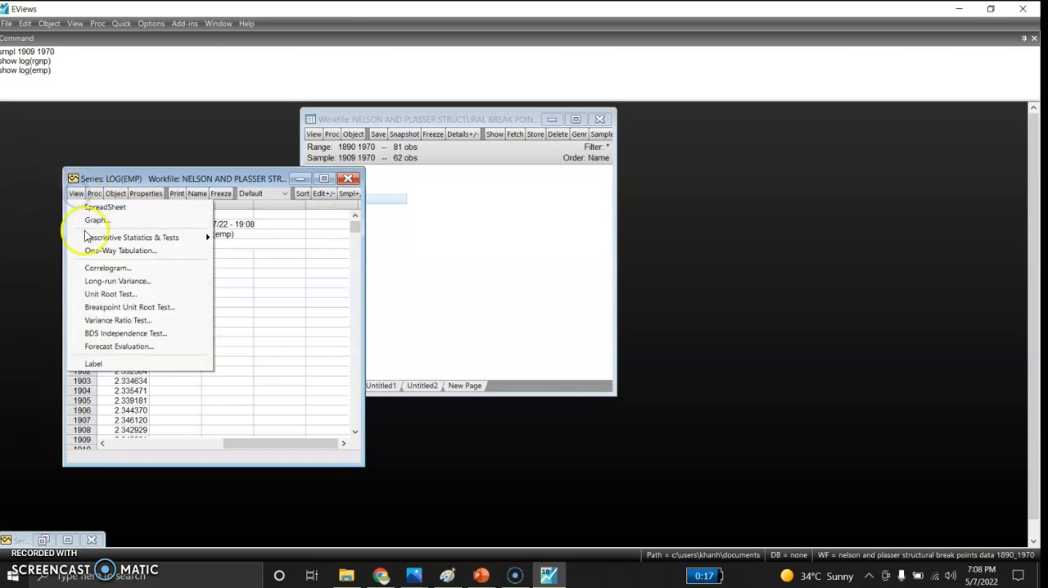
left_click(105, 310)
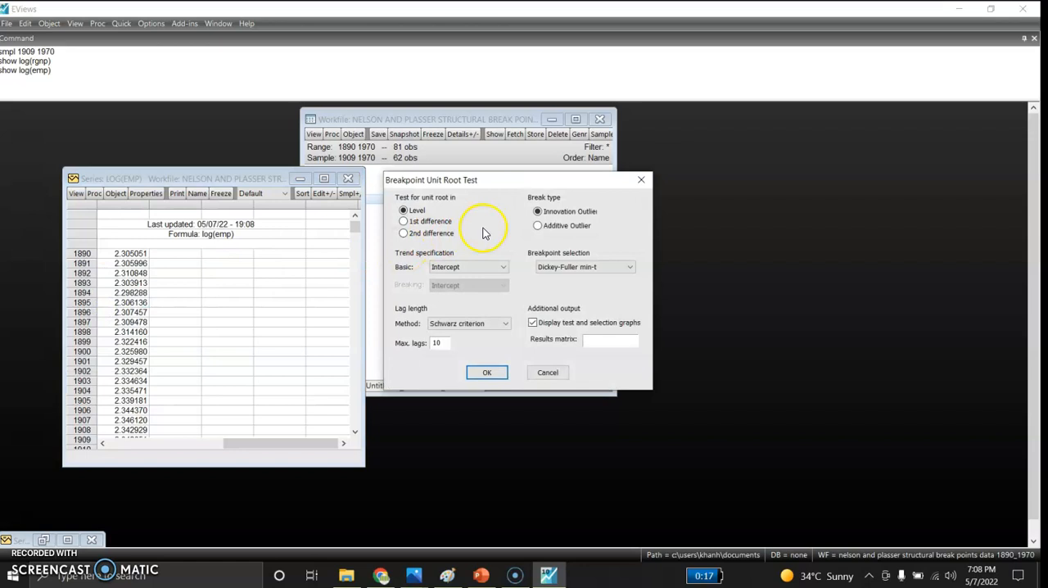
left_click(466, 267)
left_click(455, 288)
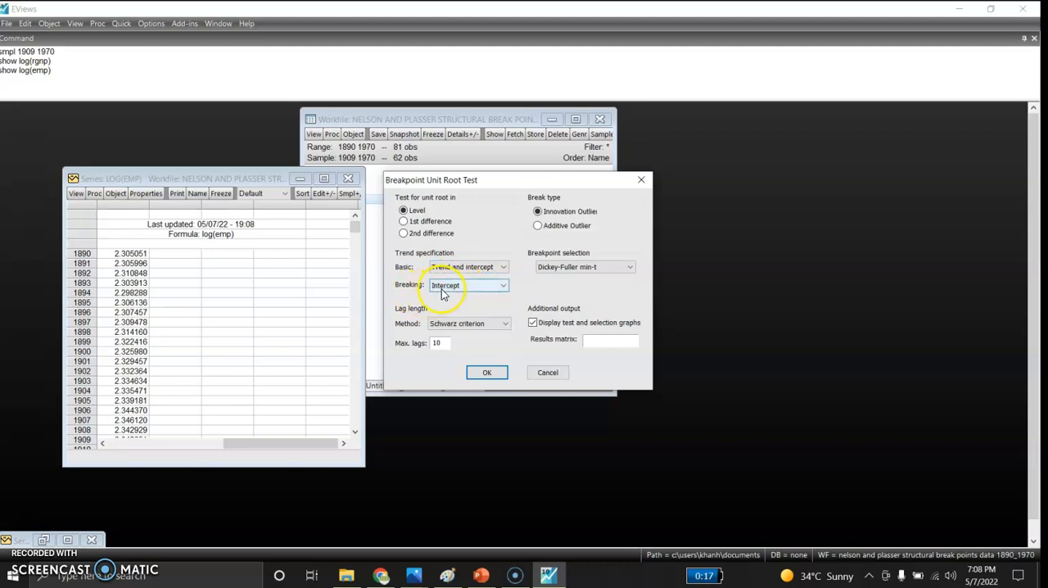
Set the breakpoint selection to Intercept break min-t and the lag length method to F-statistic, and run the test
left_click(621, 267)
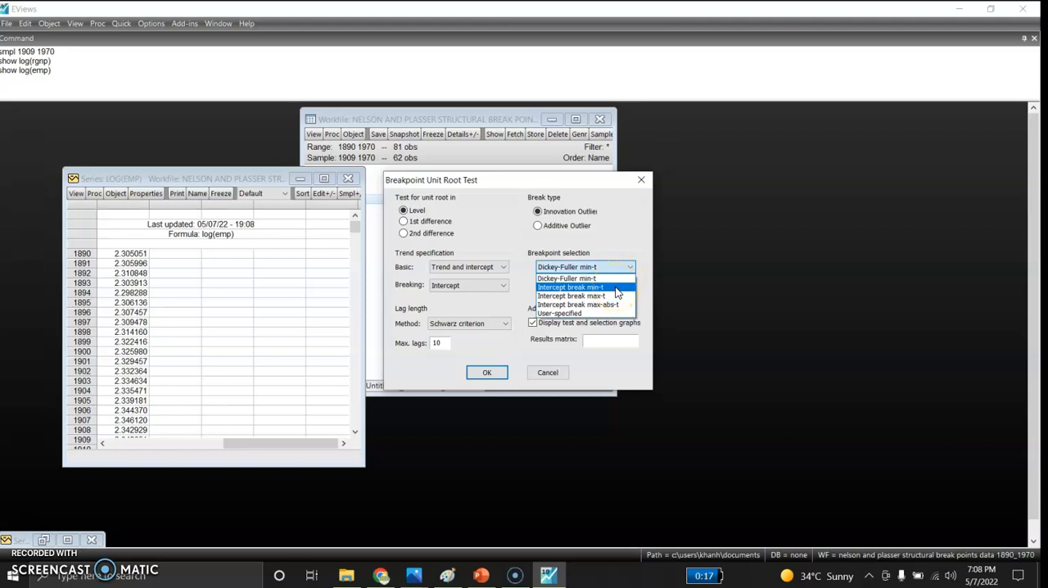
left_click(615, 287)
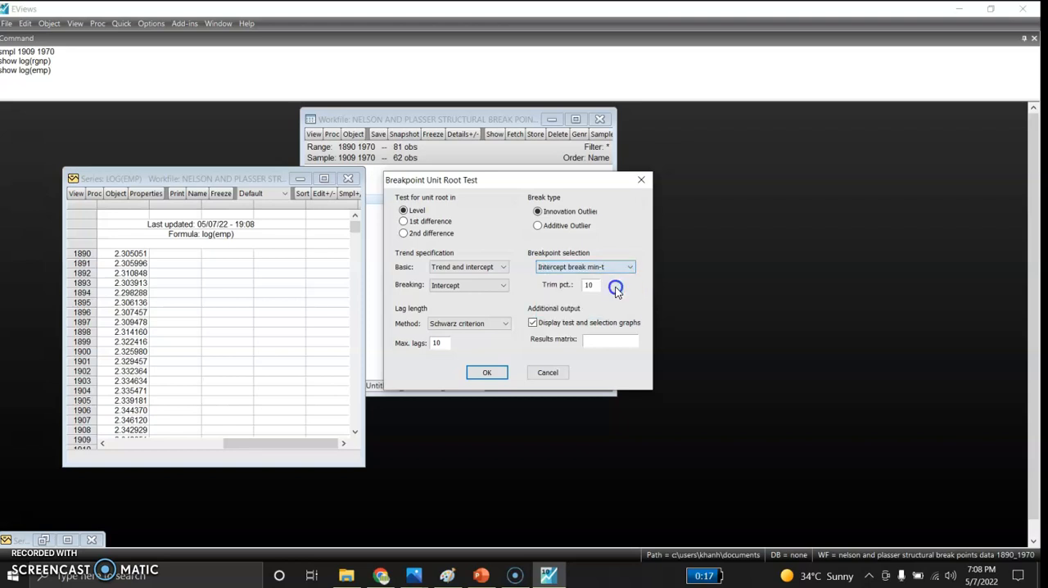
left_click(483, 326)
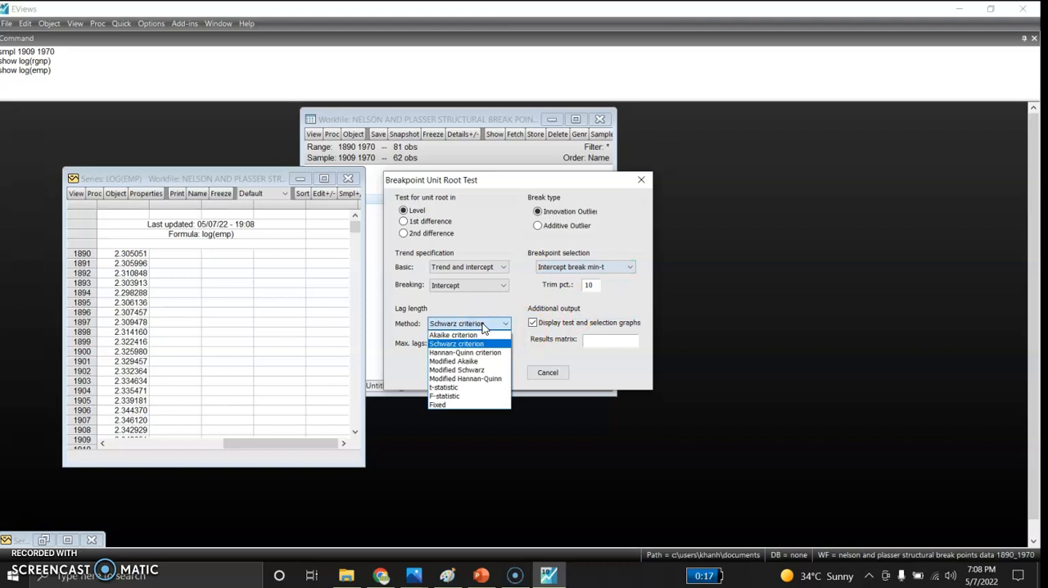
left_click(463, 397)
left_click(483, 372)
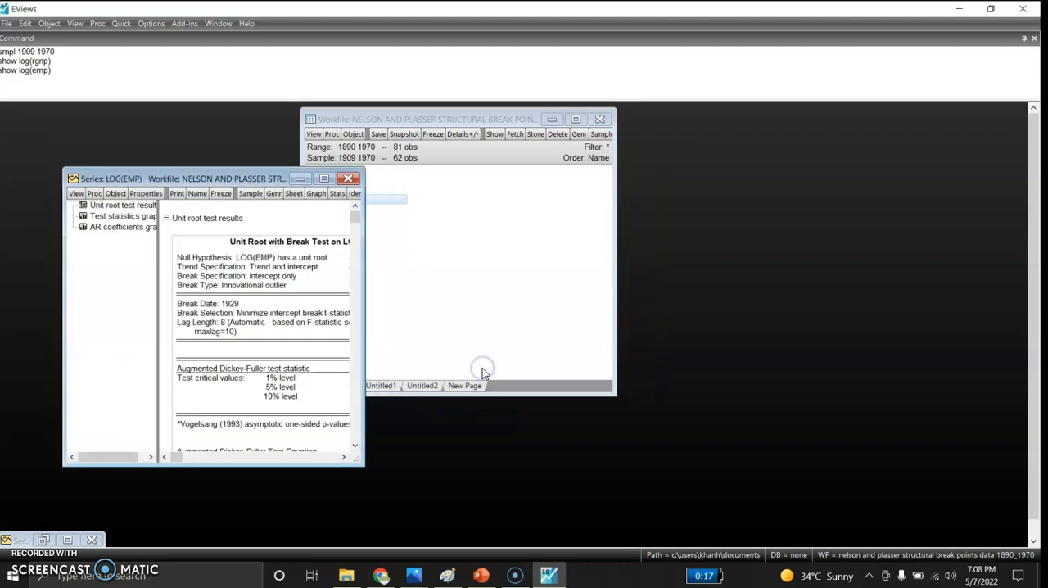
Examine the LOG(EMP) unit root test results in a maximized window, including the test statistics and AR coefficients graphs
left_click(324, 178)
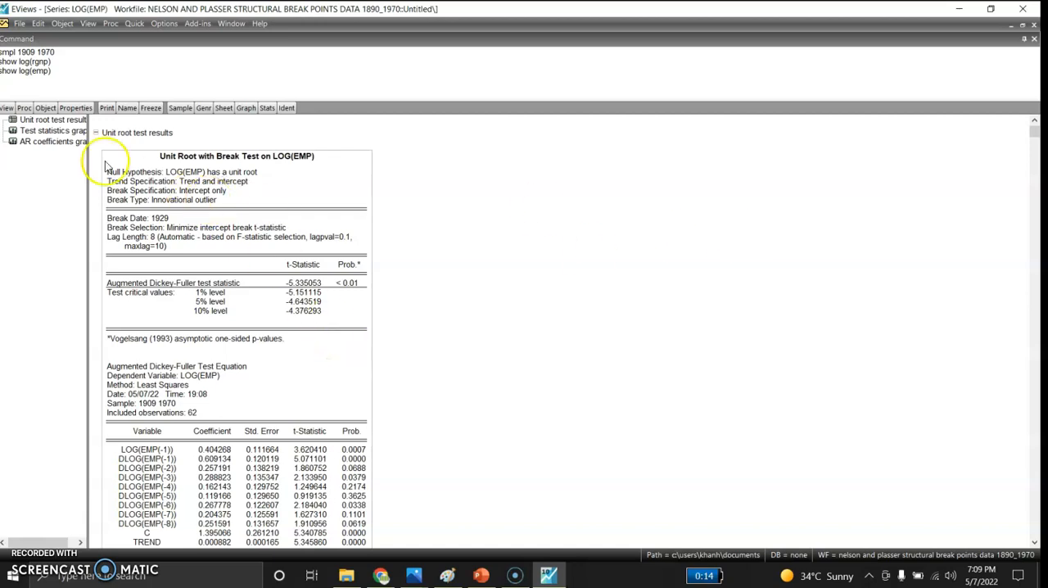
left_click(58, 130)
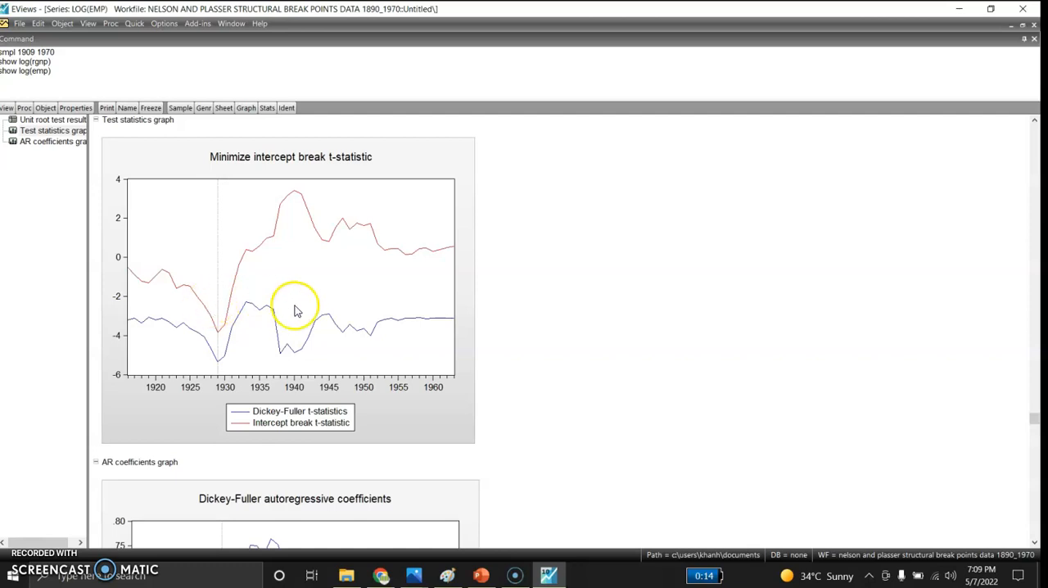
left_click_drag(1033, 418, 1034, 530)
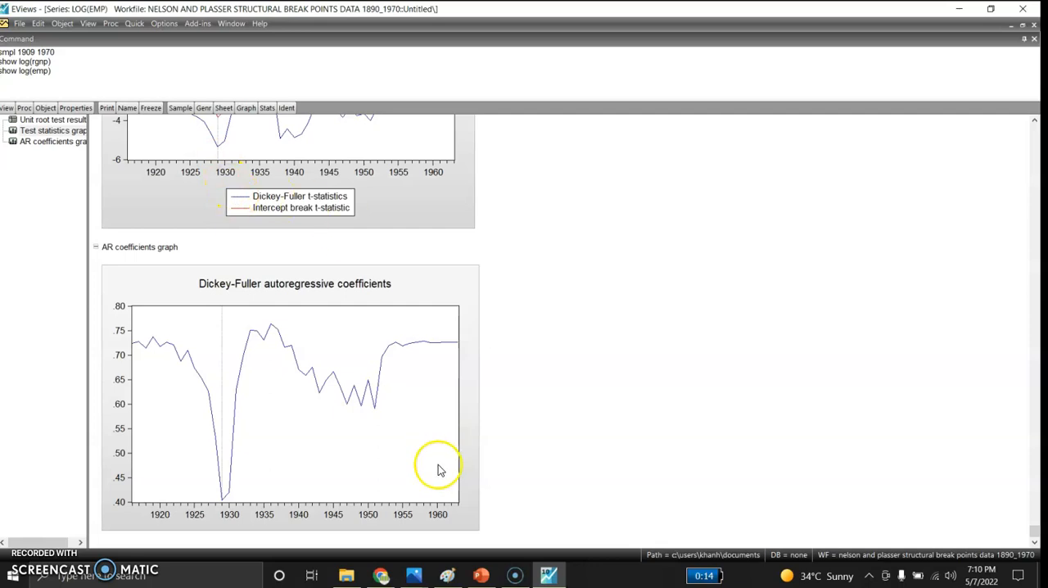
Switch to the PowerPoint presentation, start the slide show from the title slide and advance to the ADF unit root results table
left_click(481, 577)
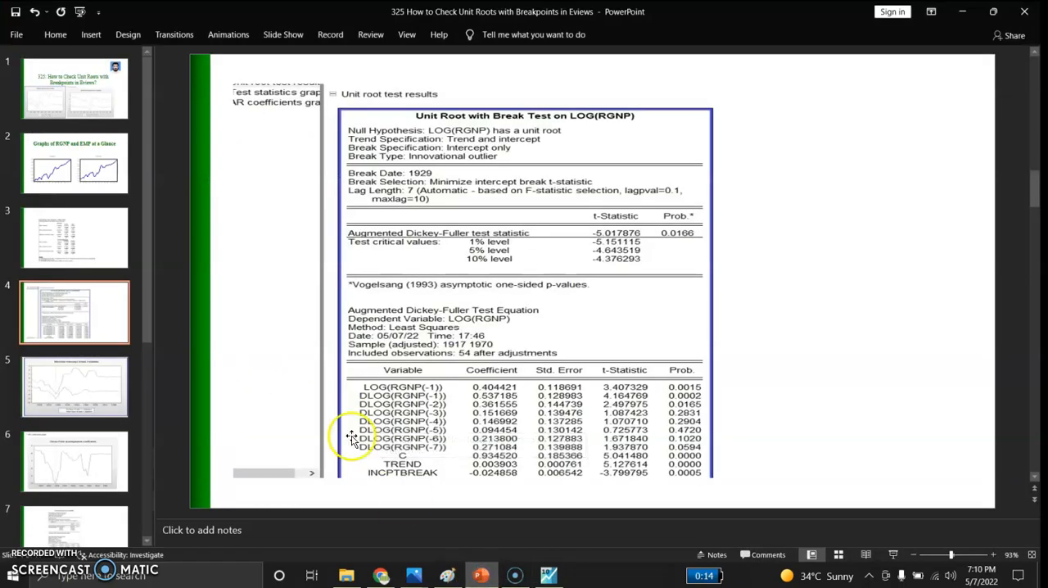
left_click(82, 69)
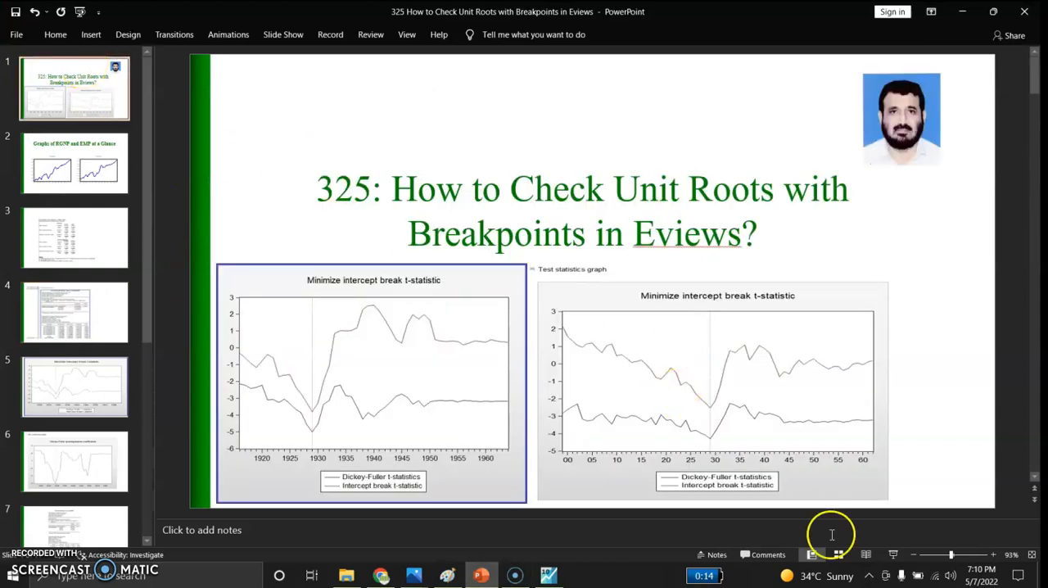
left_click(893, 554)
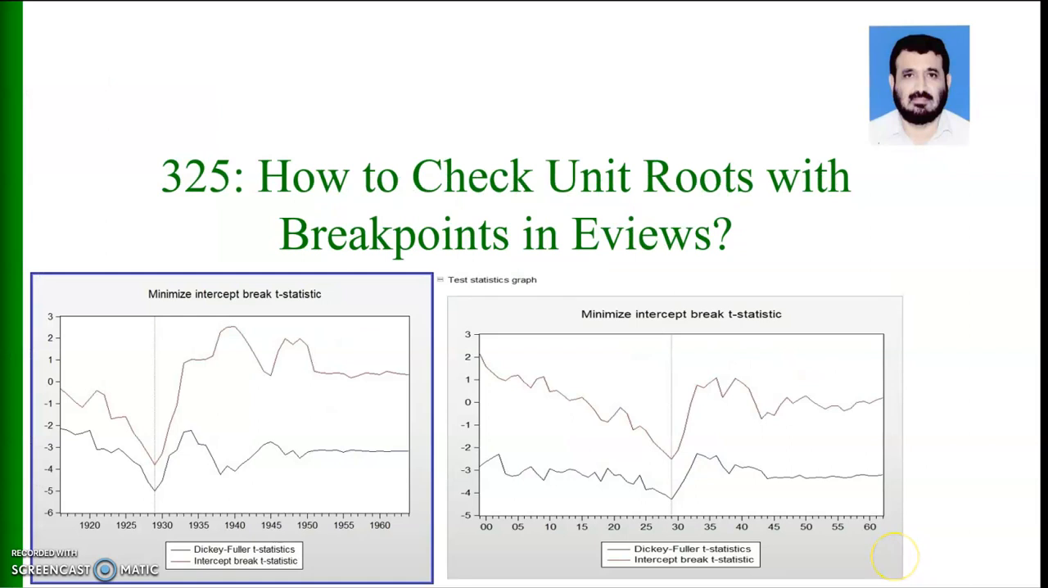
left_click(890, 556)
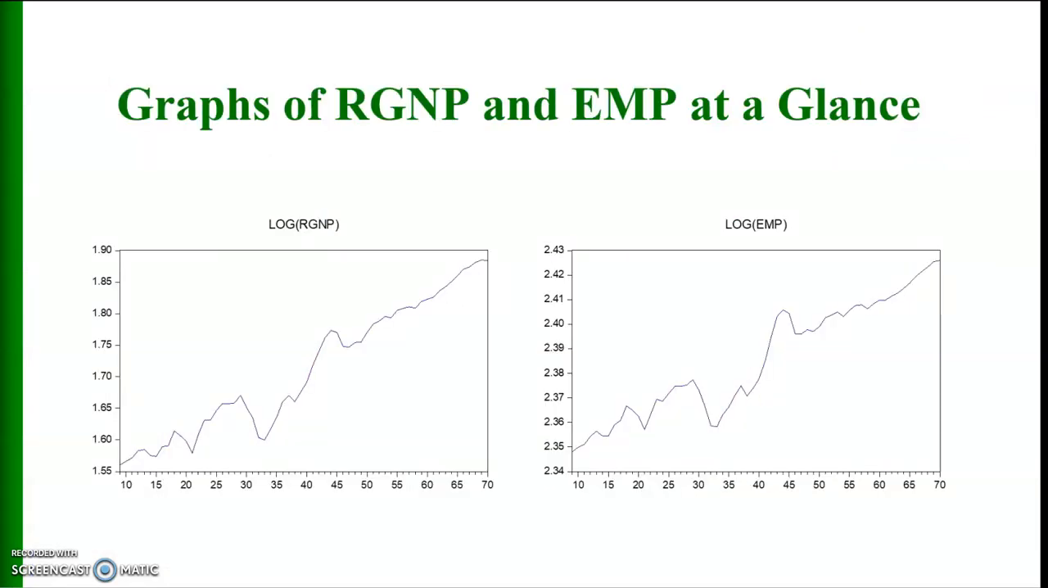
key("Right")
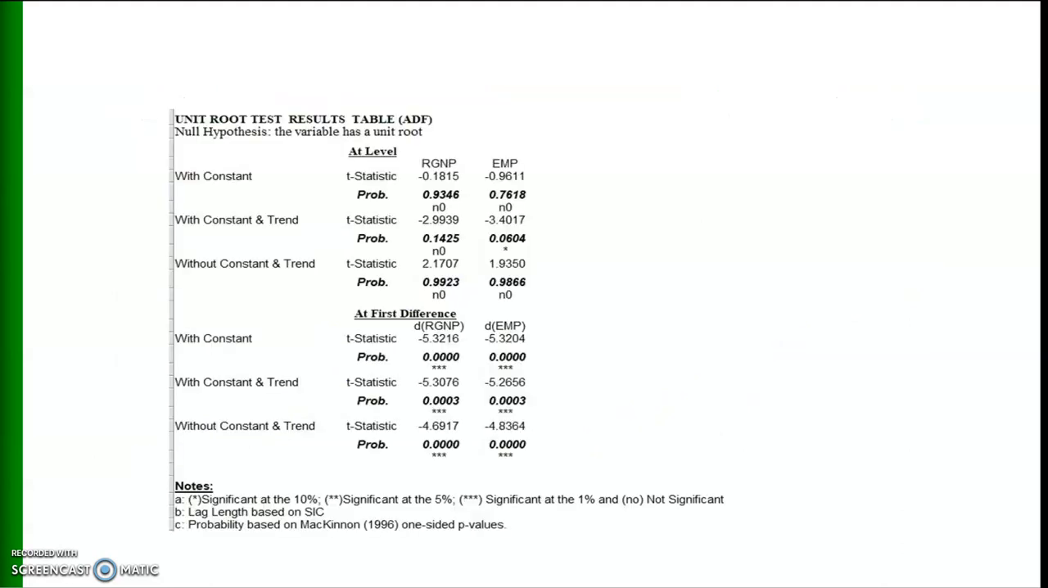